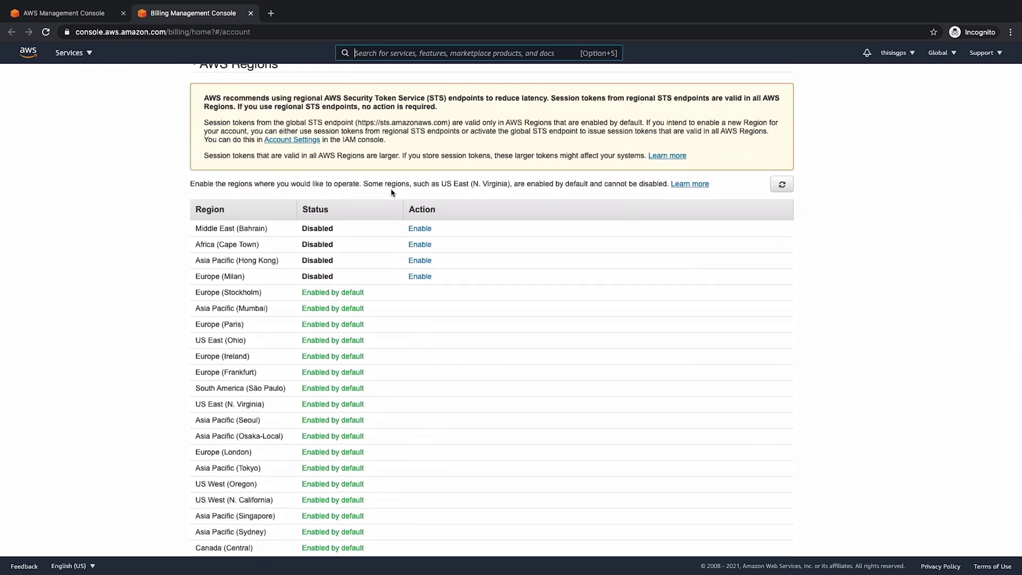
- Activate IAM user and role access to billing information in the account settings
{"action": "scroll", "coordinate": [391, 193], "scroll_direction": "down", "scroll_amount": 4}
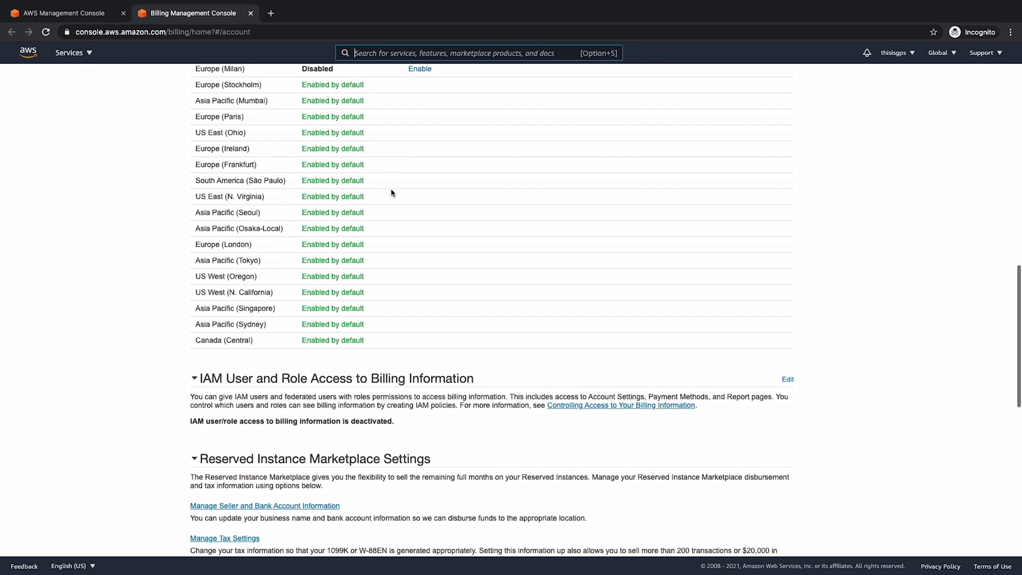
{"action": "scroll", "coordinate": [391, 193], "scroll_direction": "down", "scroll_amount": 2}
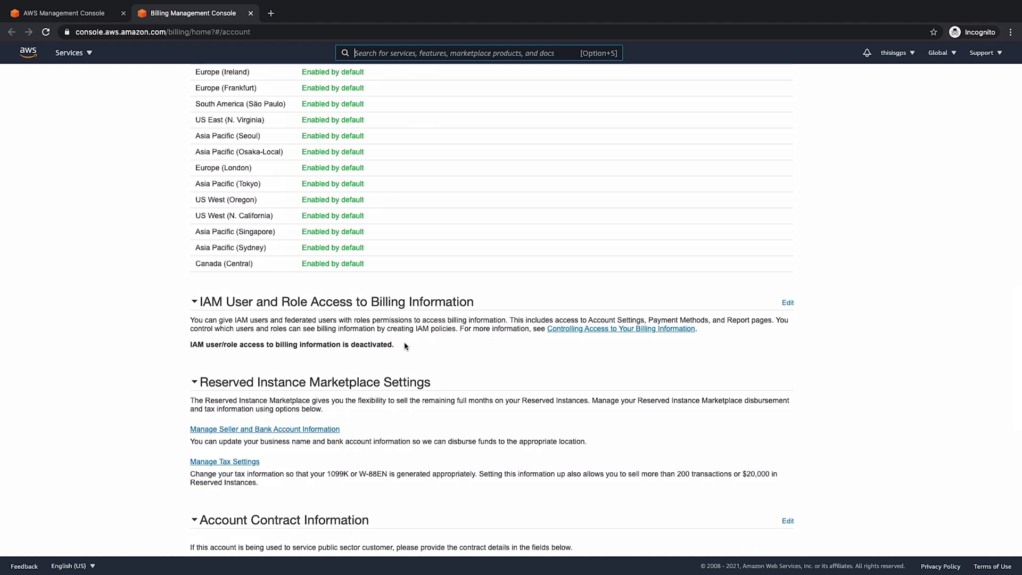
{"action": "left_click", "coordinate": [787, 302]}
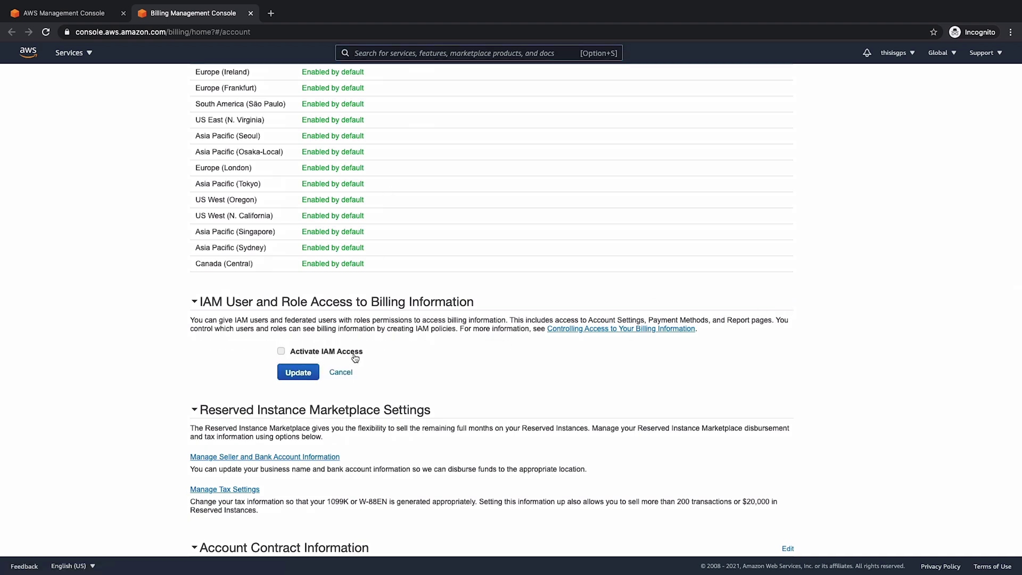
{"action": "left_click", "coordinate": [281, 351]}
{"action": "left_click", "coordinate": [297, 372]}
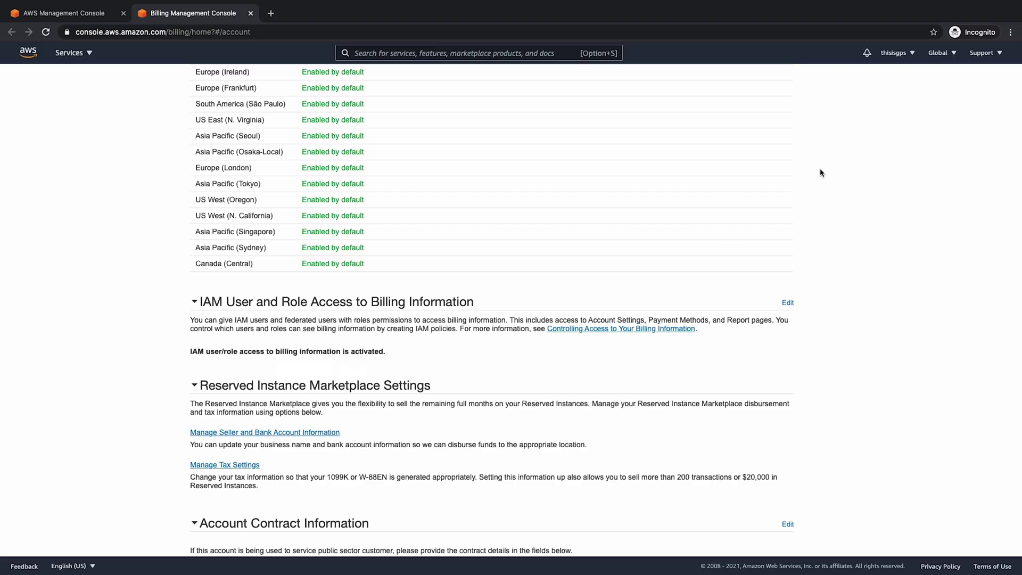
{"action": "left_click", "coordinate": [897, 57]}
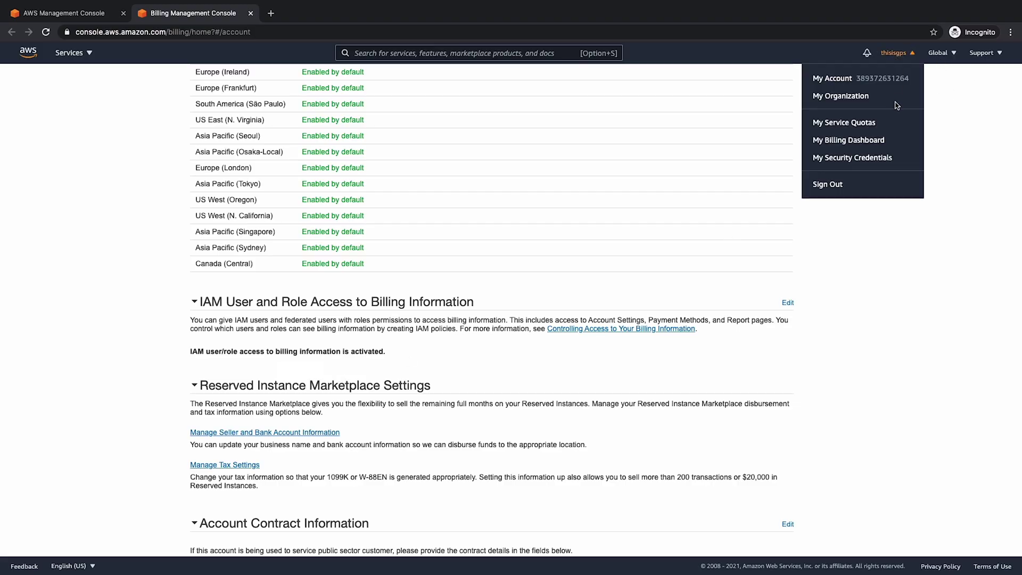
- Sign out of the root account and start an IAM user sign-in with the pasted account ID
{"action": "left_click", "coordinate": [829, 185]}
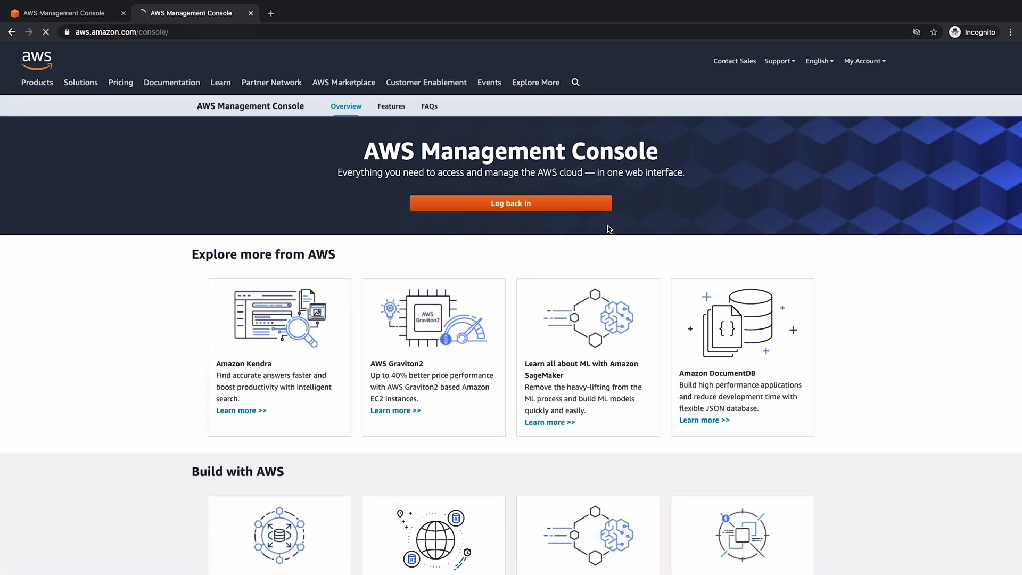
{"action": "left_click", "coordinate": [553, 211]}
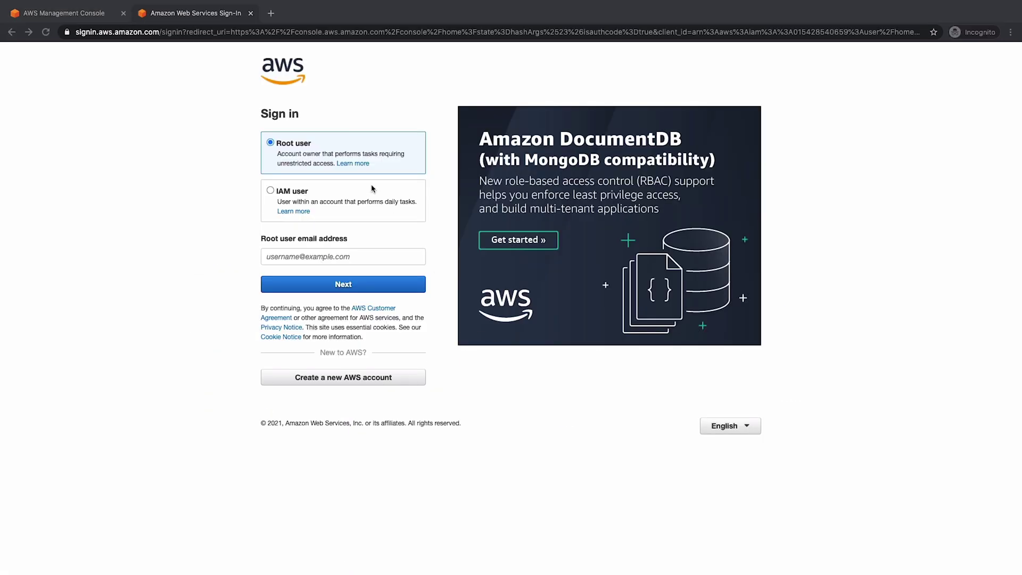
{"action": "left_click", "coordinate": [278, 191]}
{"action": "left_click", "coordinate": [310, 253]}
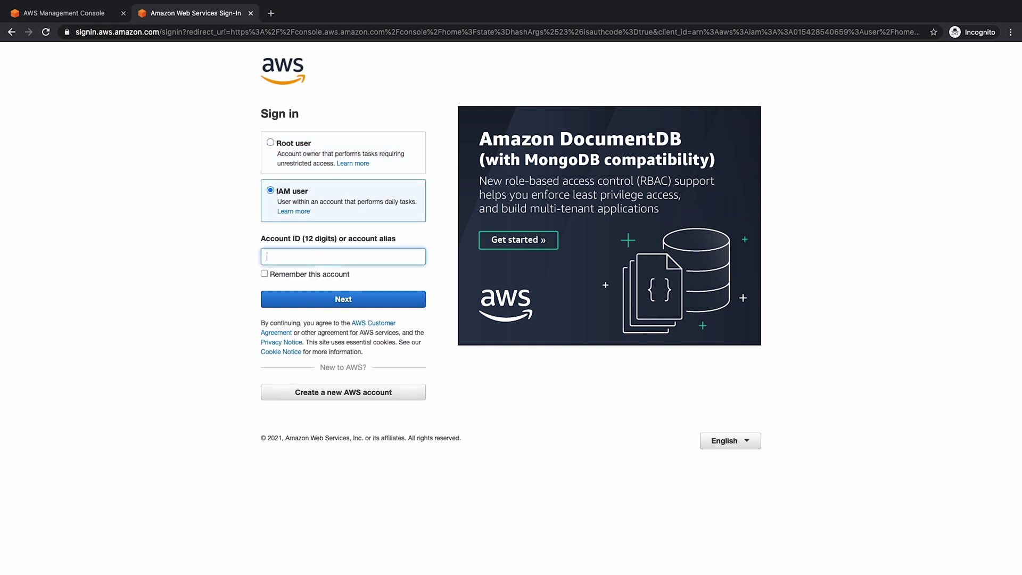
{"action": "key", "text": "super+v"}
{"action": "left_click", "coordinate": [372, 302]}
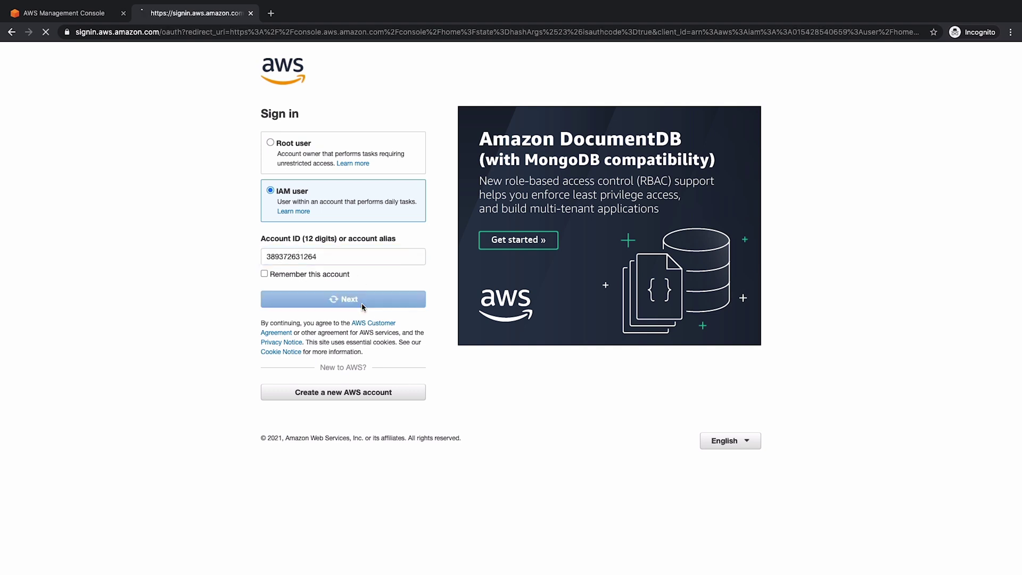
- Sign in as the IAM user with the user name, password and MFA code
{"action": "type", "text": "gwyneth"}
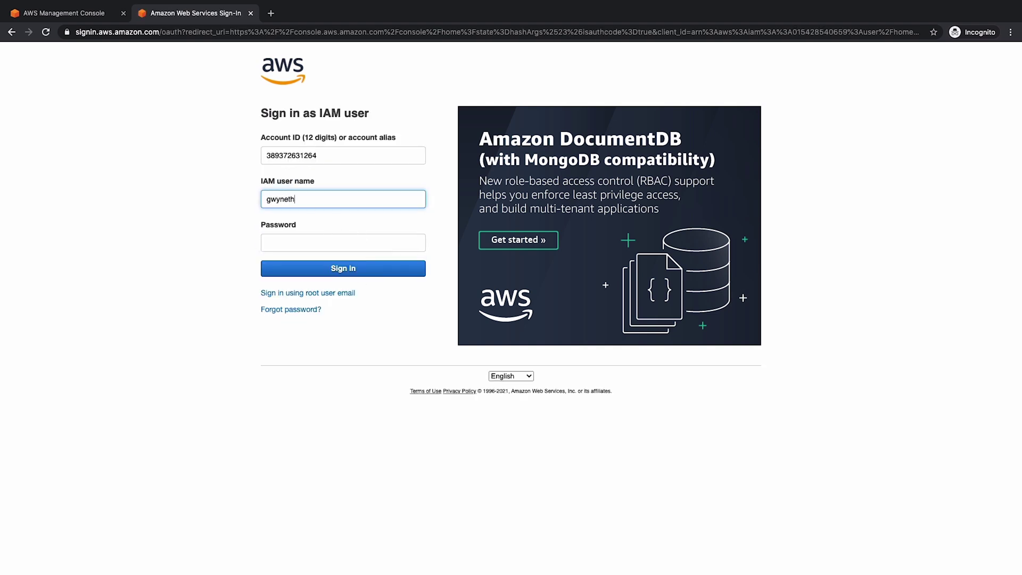
{"action": "key", "text": "Tab"}
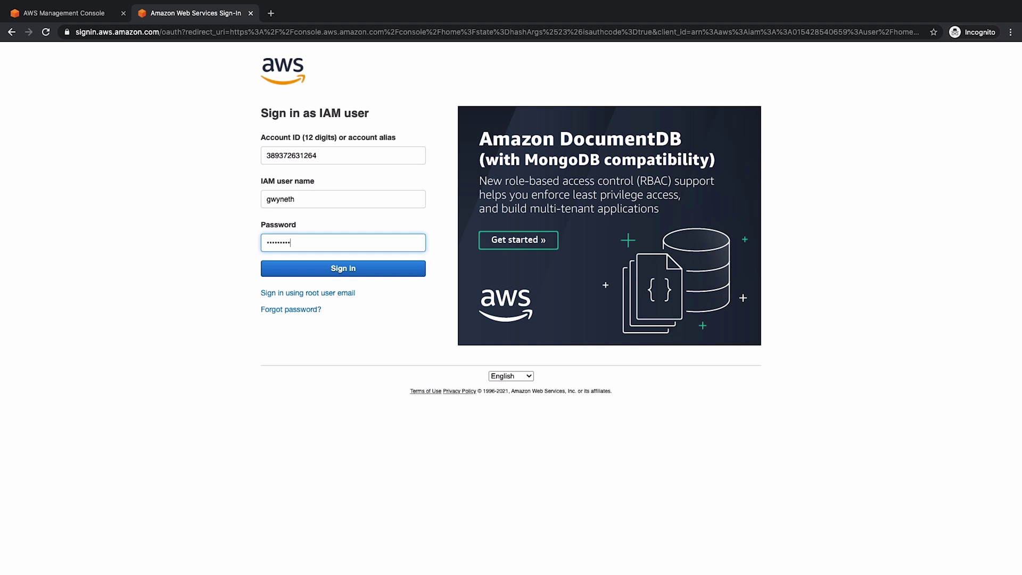
{"action": "key", "text": "Return"}
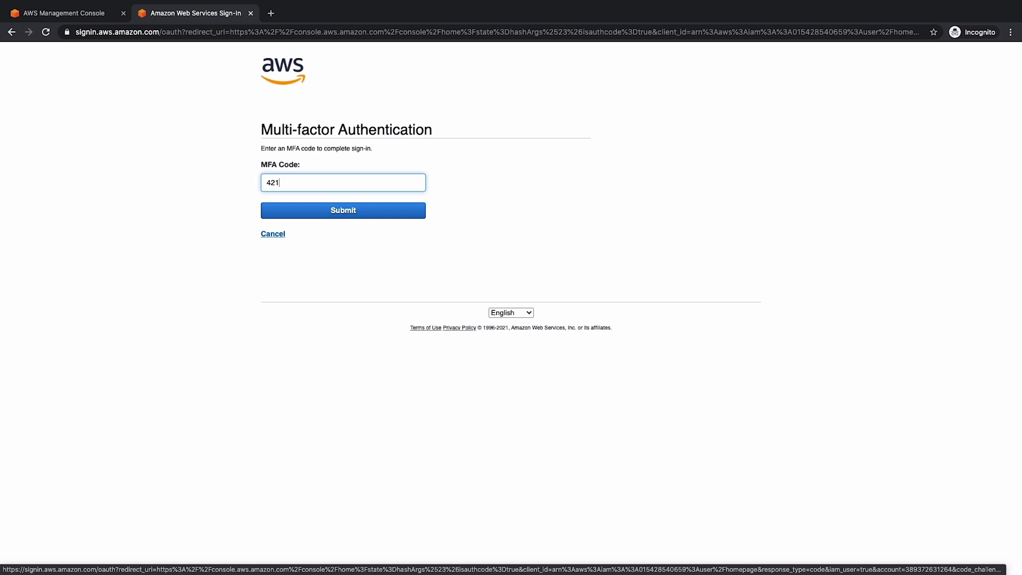
{"action": "key", "text": "Return"}
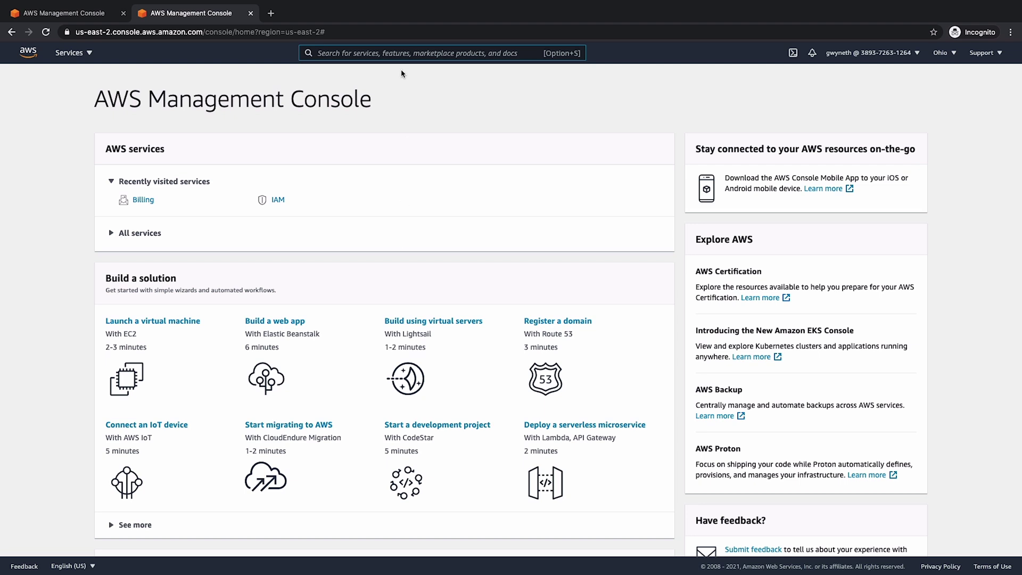
- Search for 'billing', go to the Billing Budgets page and start creating a budget
{"action": "left_click", "coordinate": [387, 56]}
{"action": "type", "text": "billing"}
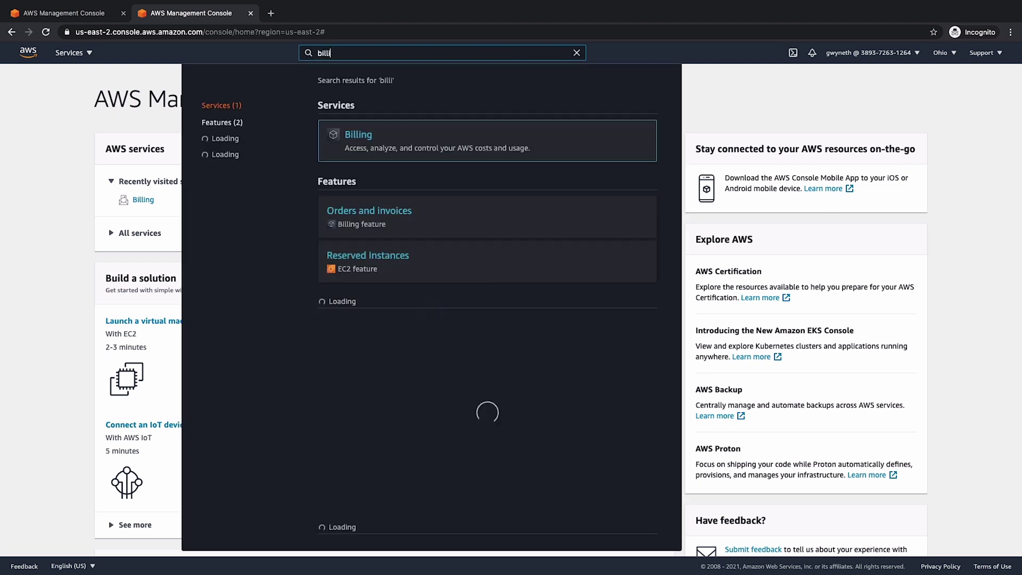
{"action": "left_click", "coordinate": [358, 133]}
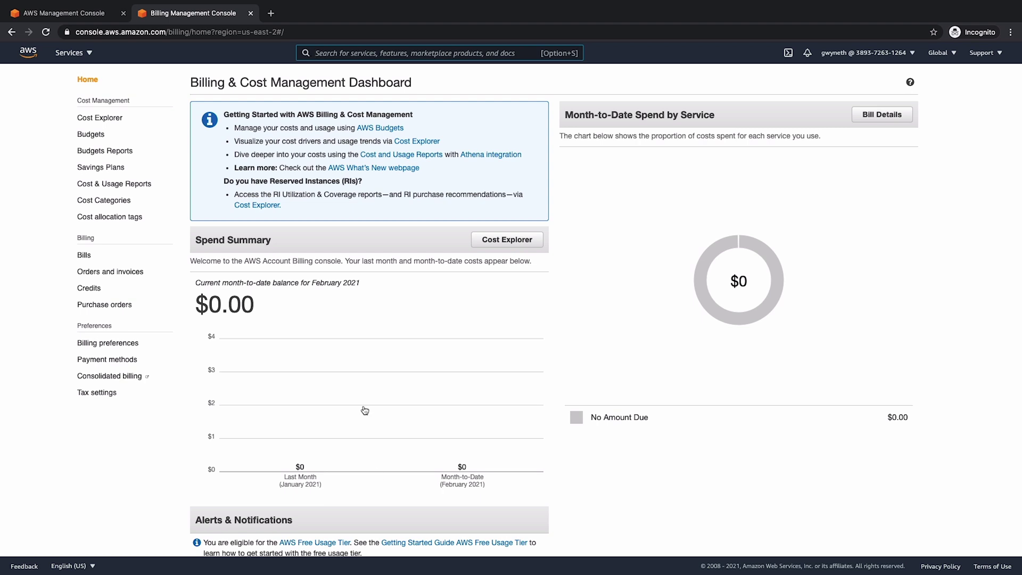
{"action": "left_click", "coordinate": [94, 135]}
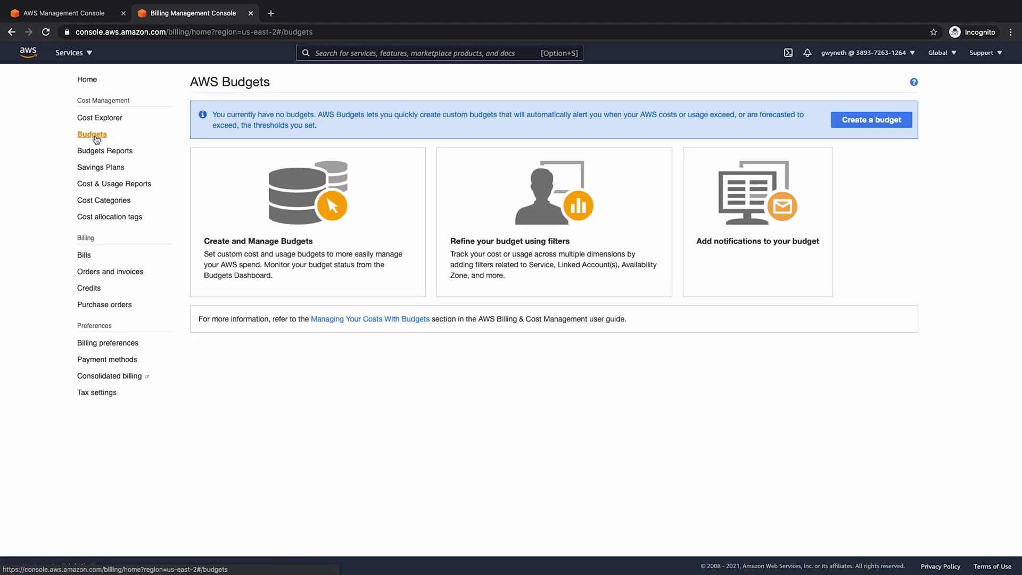
{"action": "left_click", "coordinate": [869, 126]}
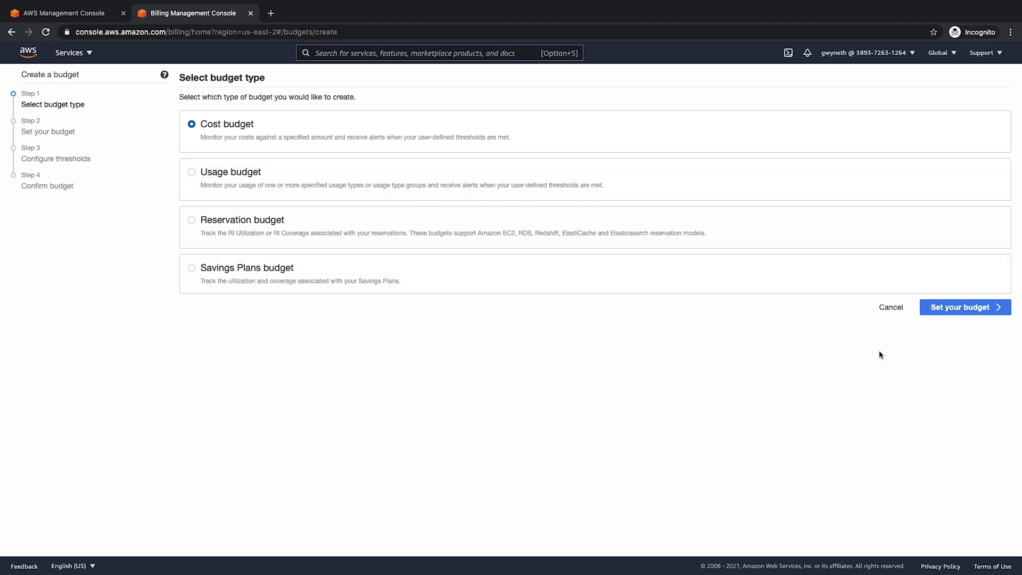
- Define a monthly cost budget named getting-started-budget with a fixed $15 amount
{"action": "left_click", "coordinate": [949, 309]}
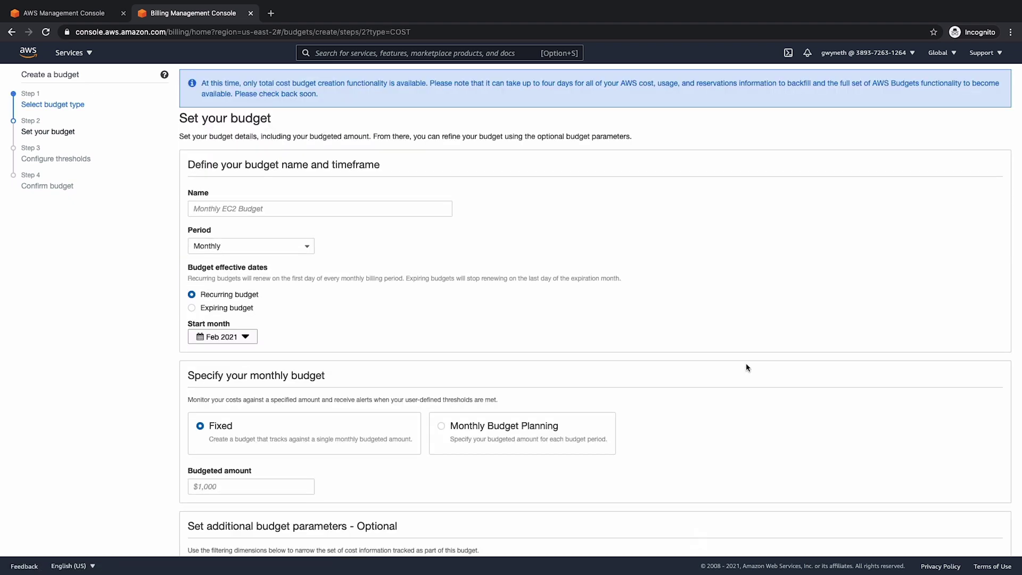
{"action": "left_click", "coordinate": [320, 210]}
{"action": "type", "text": "getting-star"}
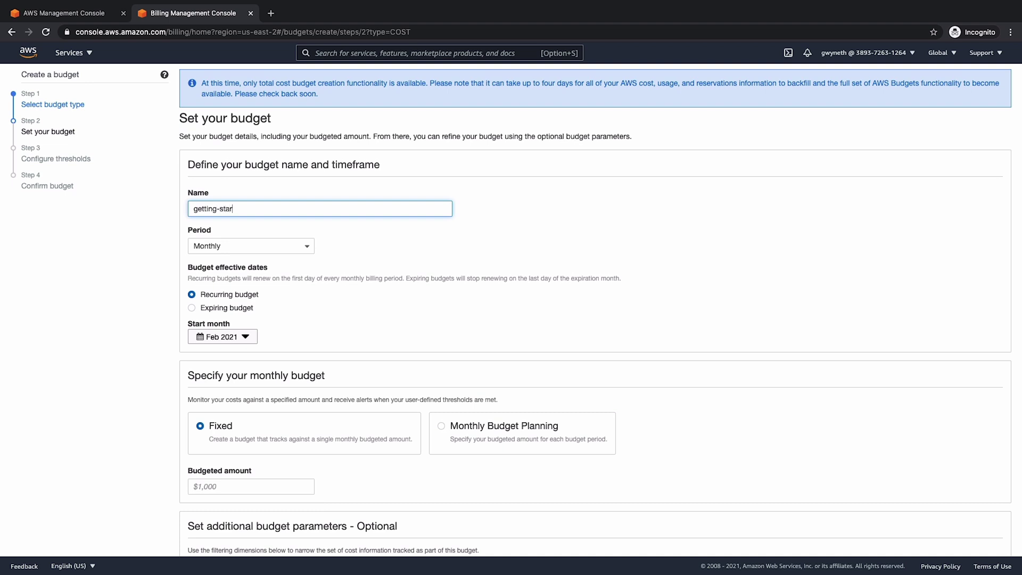
{"action": "type", "text": "udget"}
{"action": "scroll", "coordinate": [302, 345], "scroll_direction": "down", "scroll_amount": 3}
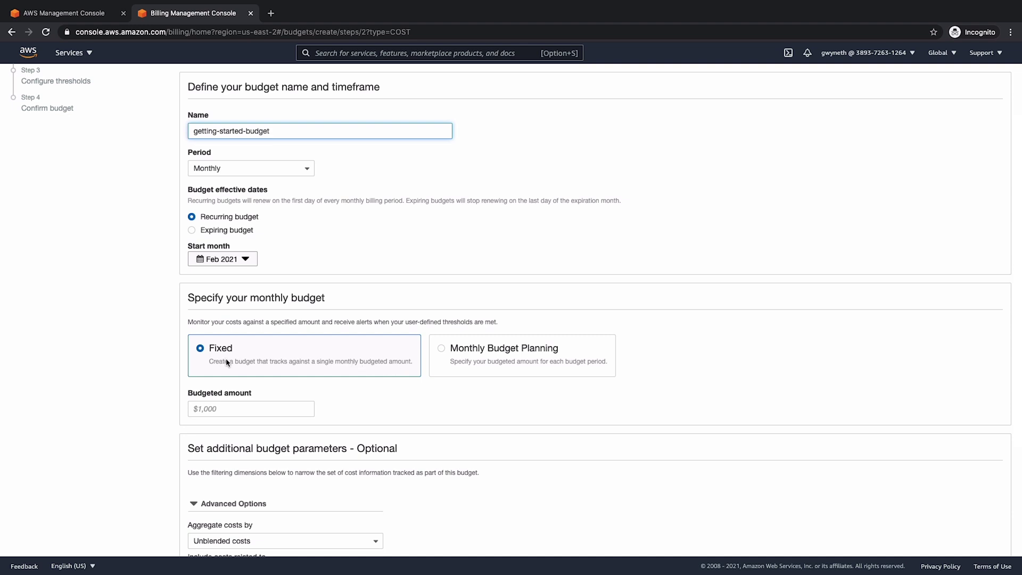
{"action": "left_click", "coordinate": [232, 410]}
{"action": "type", "text": "15"}
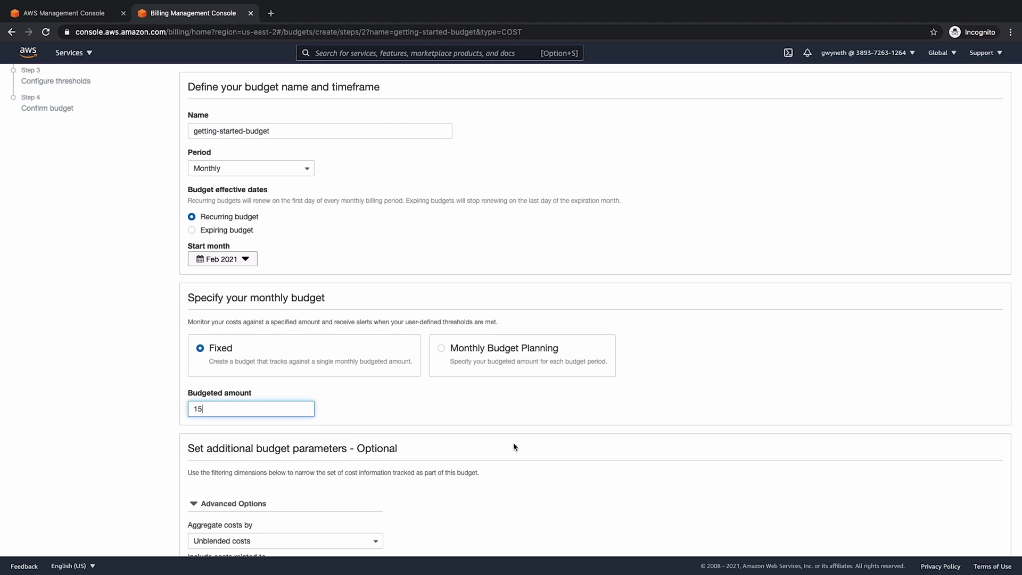
{"action": "scroll", "coordinate": [514, 447], "scroll_direction": "down", "scroll_amount": 3}
{"action": "scroll", "coordinate": [514, 446], "scroll_direction": "up", "scroll_amount": 3}
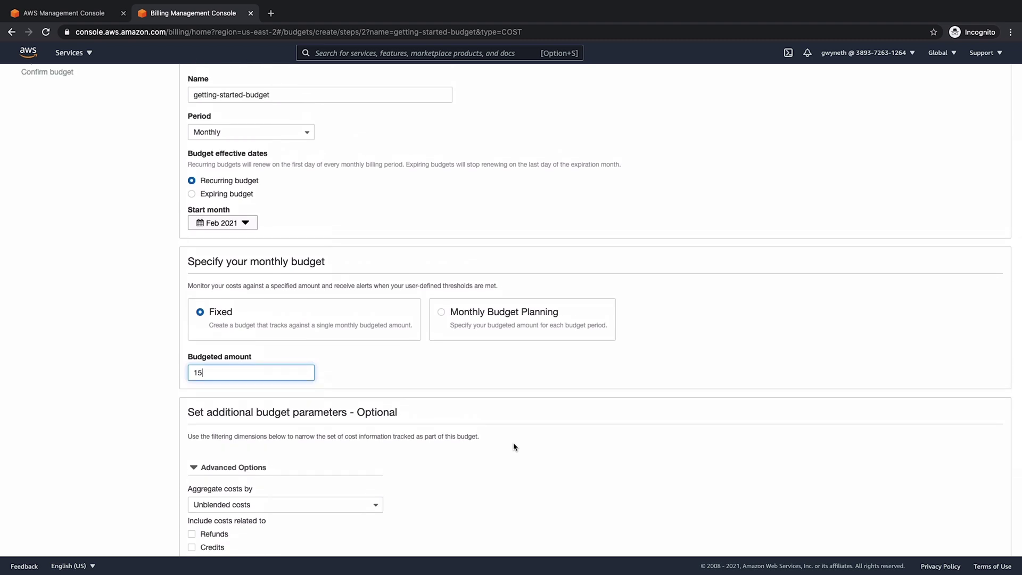
{"action": "scroll", "coordinate": [514, 447], "scroll_direction": "down", "scroll_amount": 3}
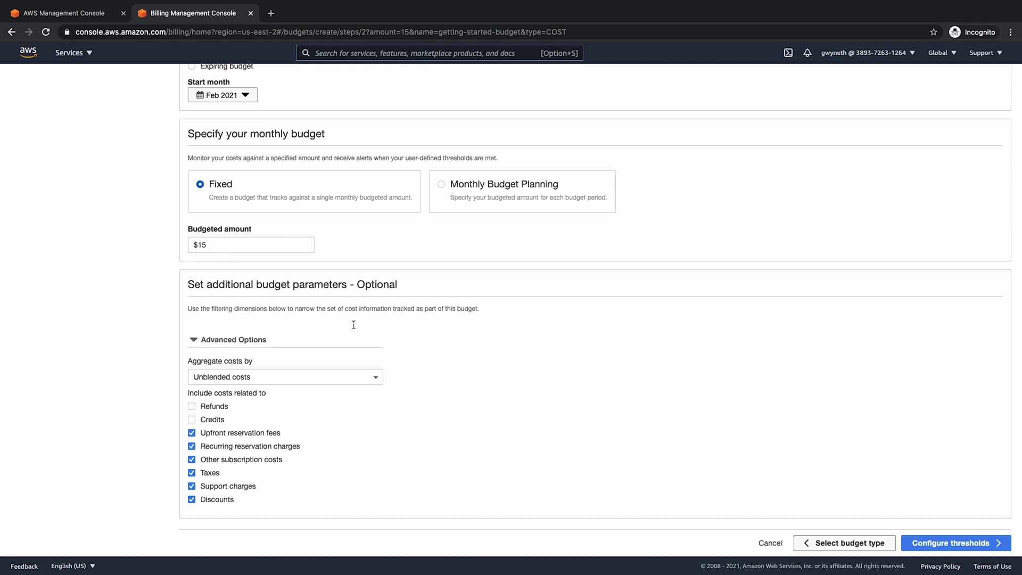
- Add a 50% actual-cost alert threshold that e-mails the recipient's address
{"action": "left_click", "coordinate": [931, 544]}
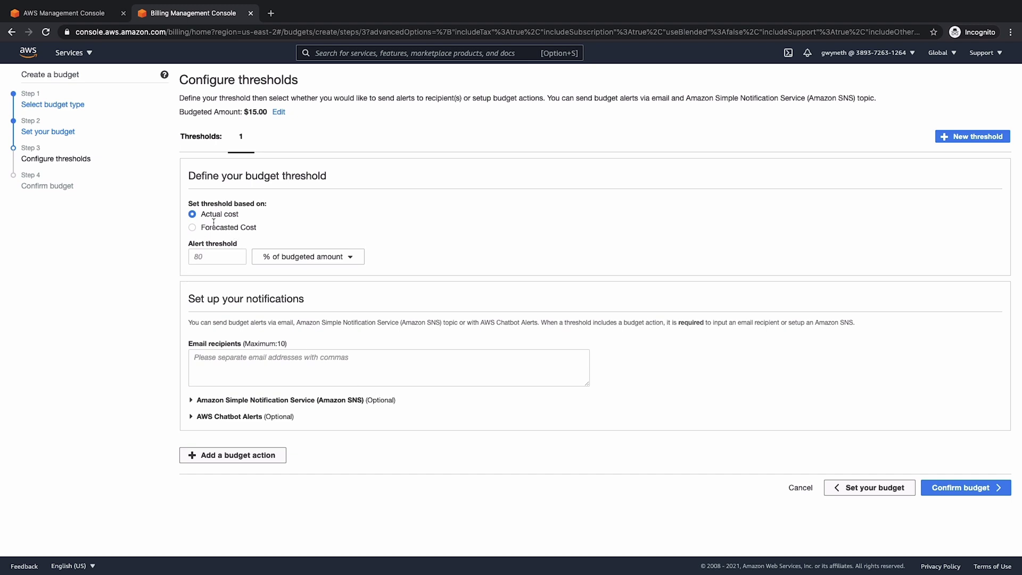
{"action": "left_click", "coordinate": [212, 253]}
{"action": "type", "text": "50"}
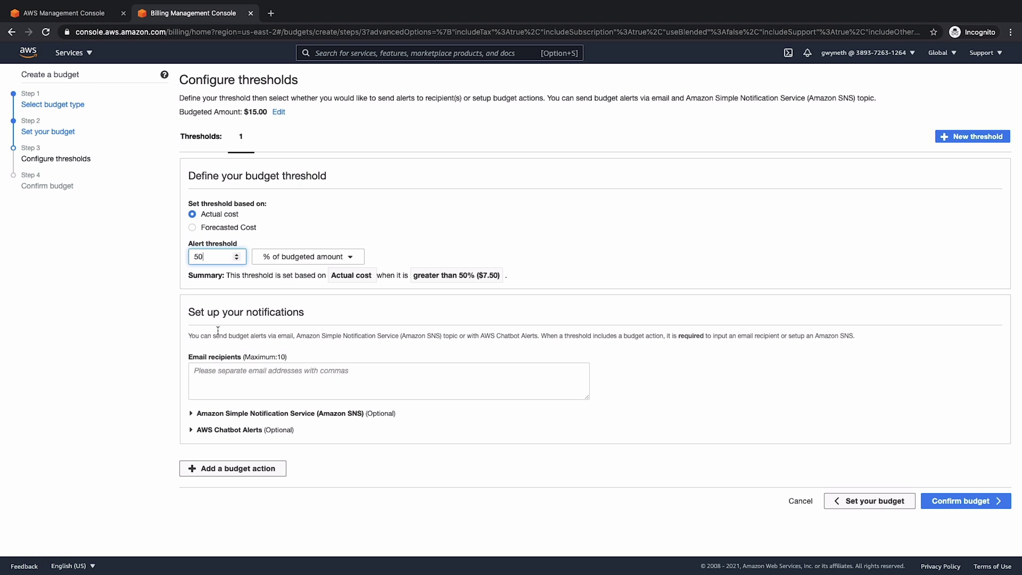
{"action": "left_click", "coordinate": [970, 139]}
{"action": "left_click", "coordinate": [240, 384]}
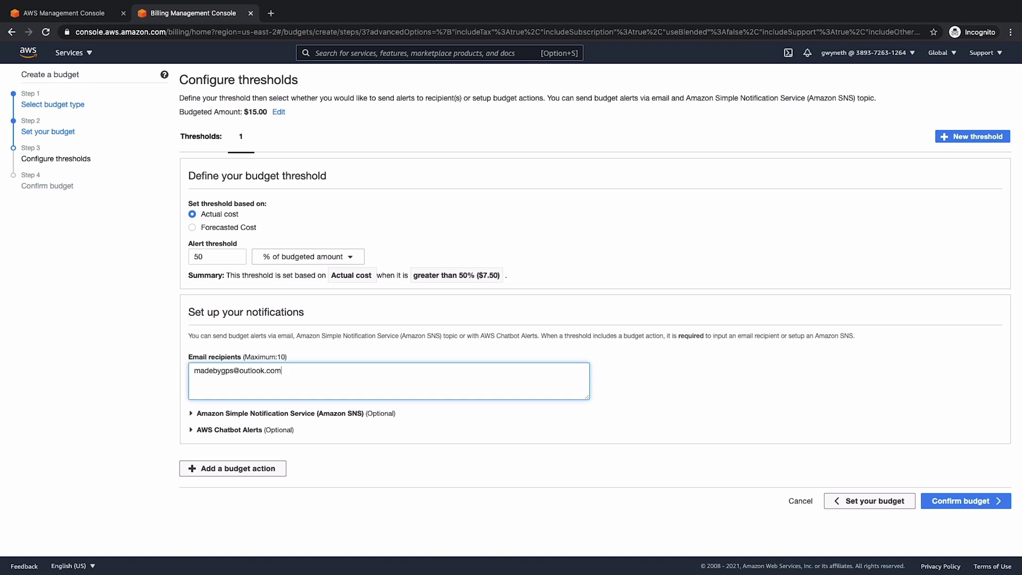
{"action": "left_click", "coordinate": [958, 137]}
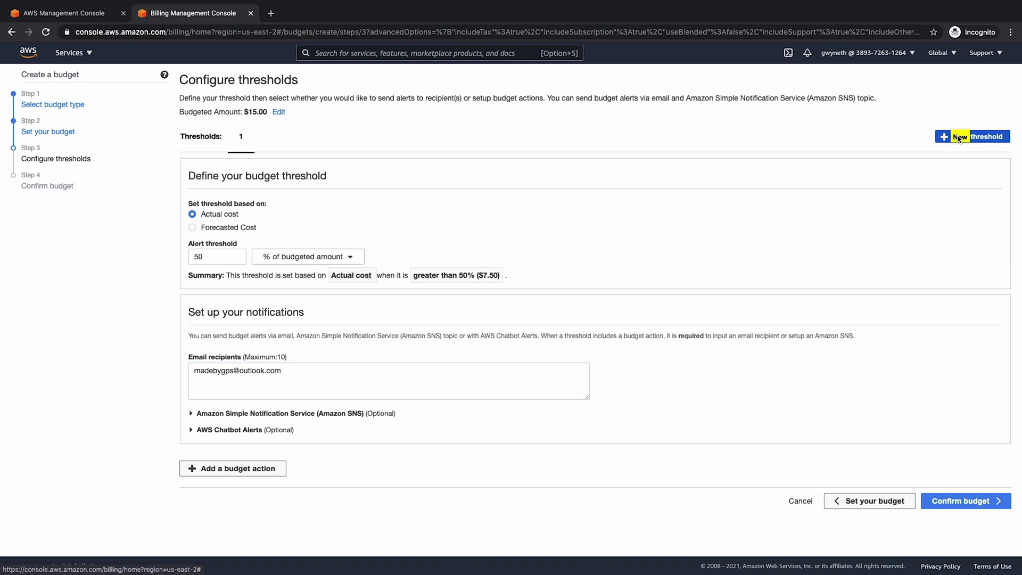
- Add a second alert threshold at 75% e-mailing the same recipient
{"action": "left_click", "coordinate": [956, 140]}
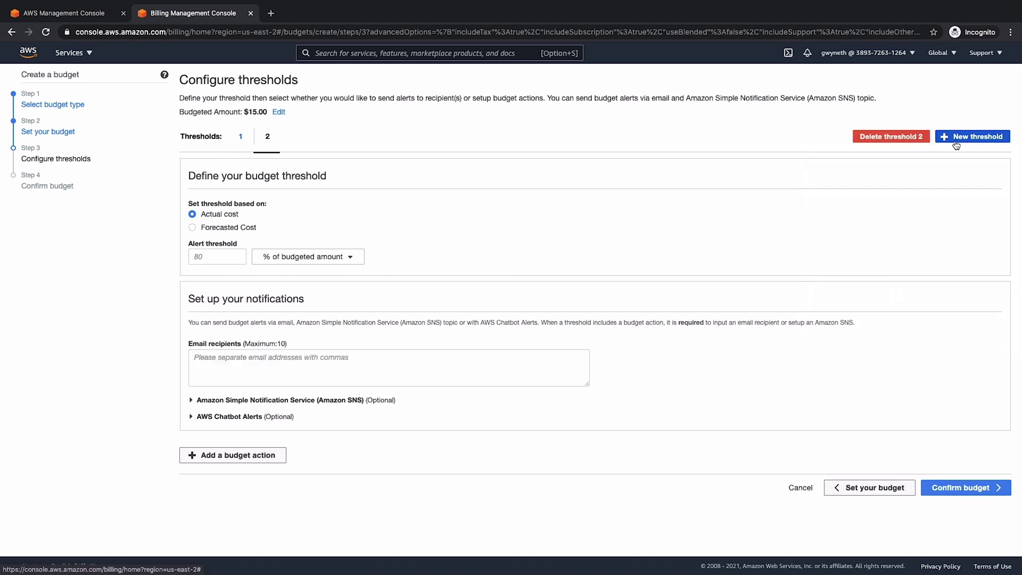
{"action": "left_click", "coordinate": [210, 258]}
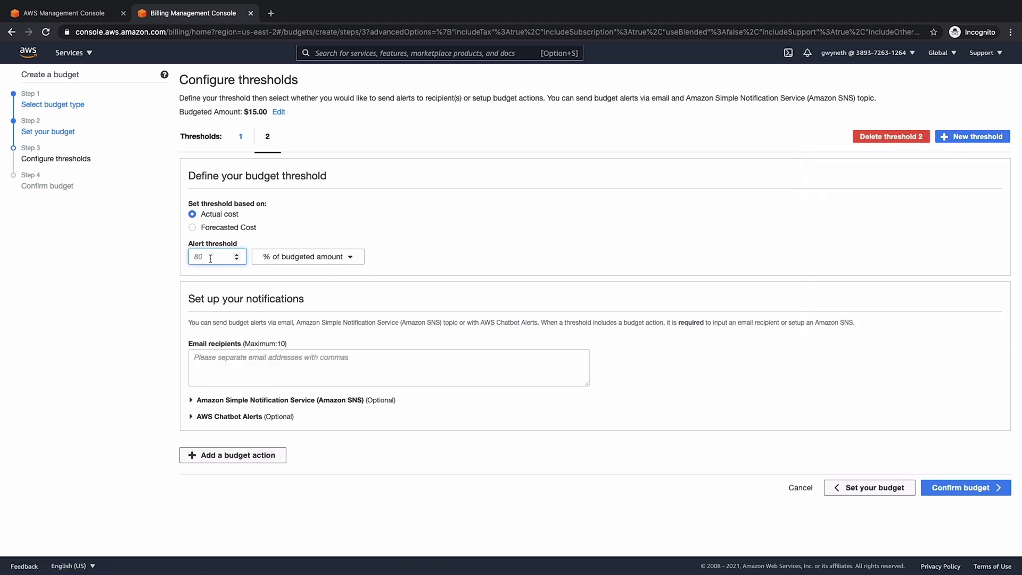
{"action": "type", "text": "75"}
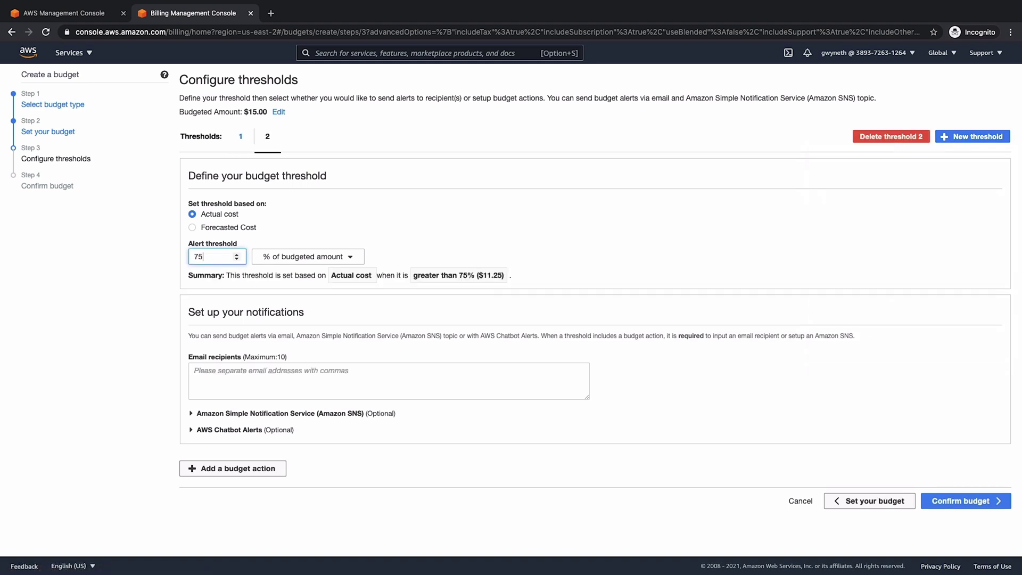
{"action": "left_click", "coordinate": [206, 372]}
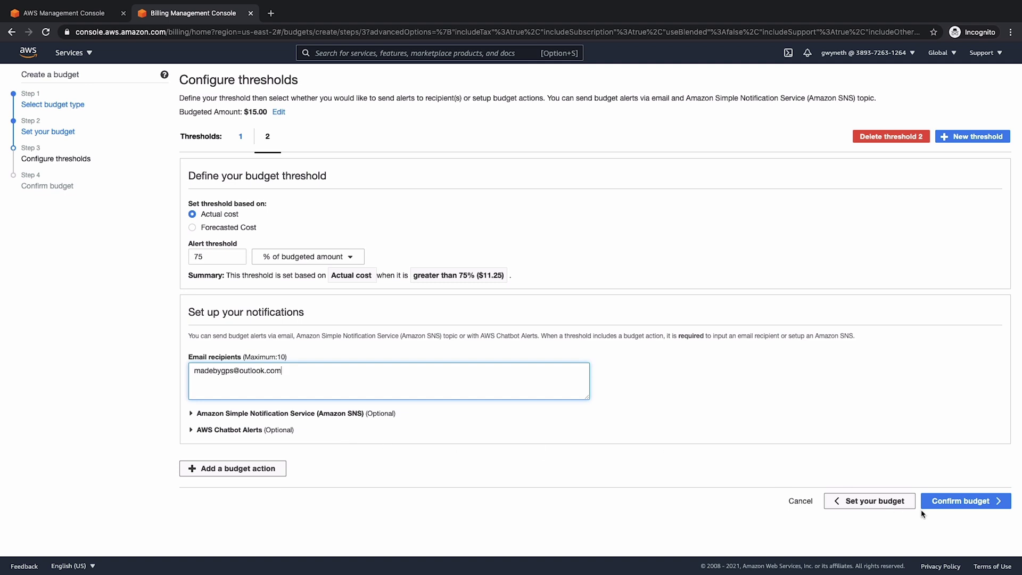
- Review and create getting-started-budget, then open its details page
{"action": "left_click", "coordinate": [969, 503]}
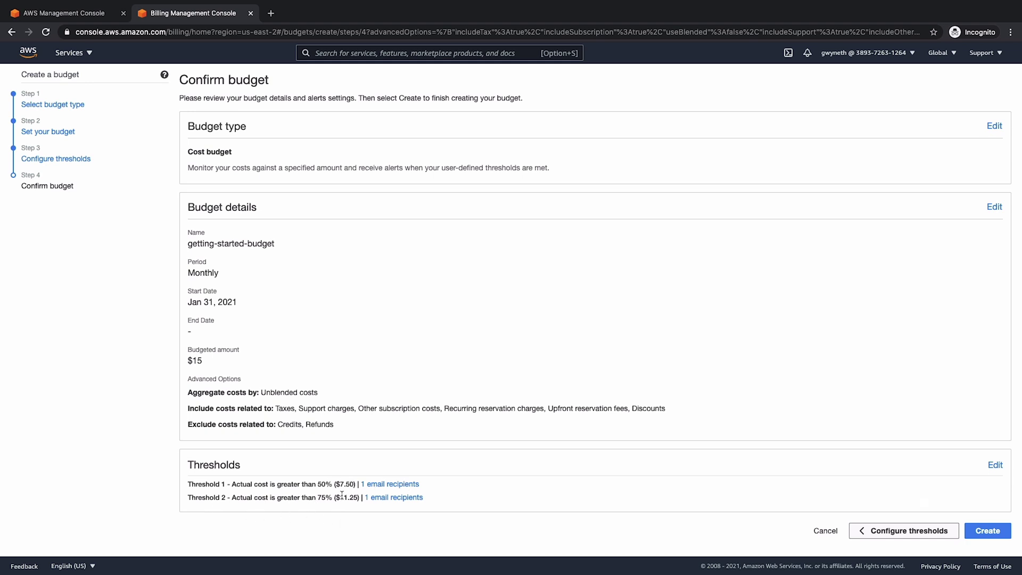
{"action": "left_click", "coordinate": [988, 531]}
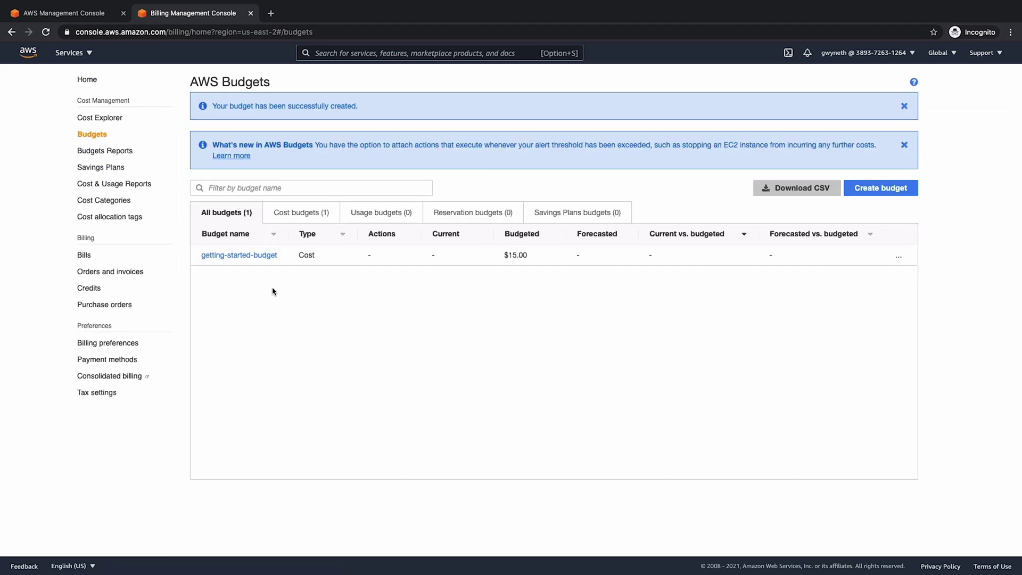
{"action": "left_click", "coordinate": [235, 256]}
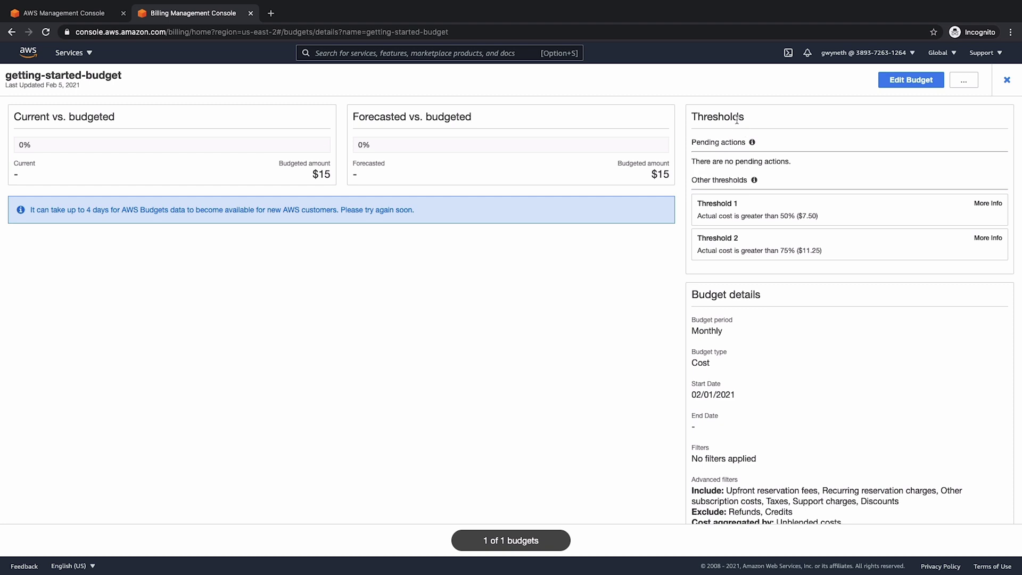
- Scroll down the budget details page to see its thresholds and cost history
{"action": "scroll", "coordinate": [600, 395], "scroll_direction": "down", "scroll_amount": 1}
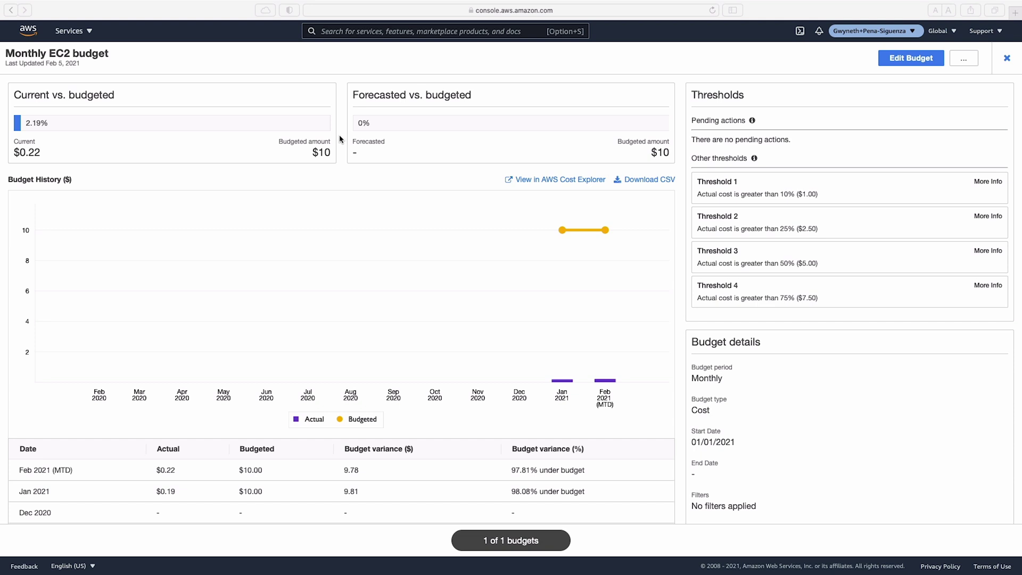
{"action": "scroll", "coordinate": [389, 249], "scroll_direction": "down", "scroll_amount": 5}
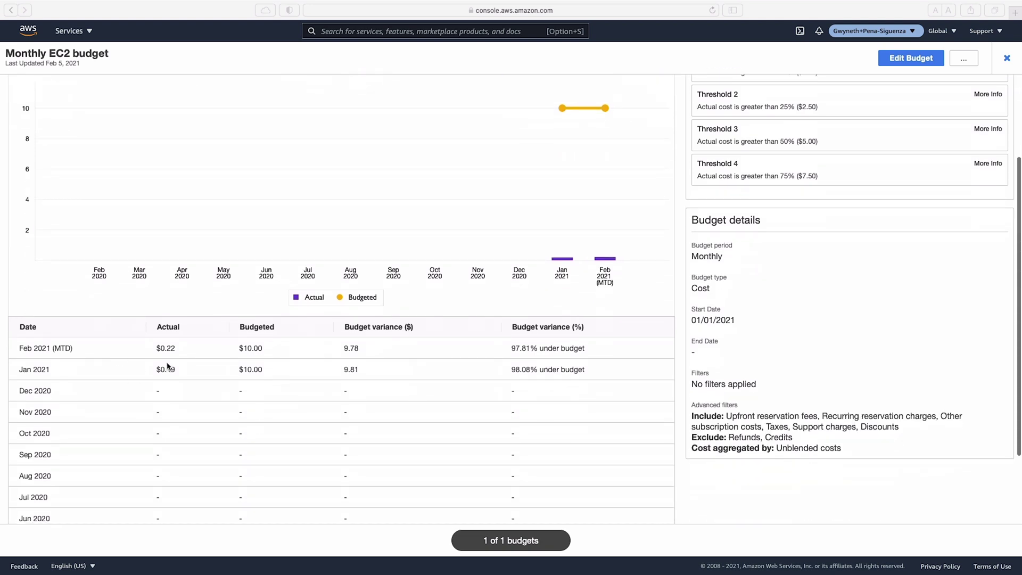
{"action": "scroll", "coordinate": [114, 202], "scroll_direction": "up", "scroll_amount": 3}
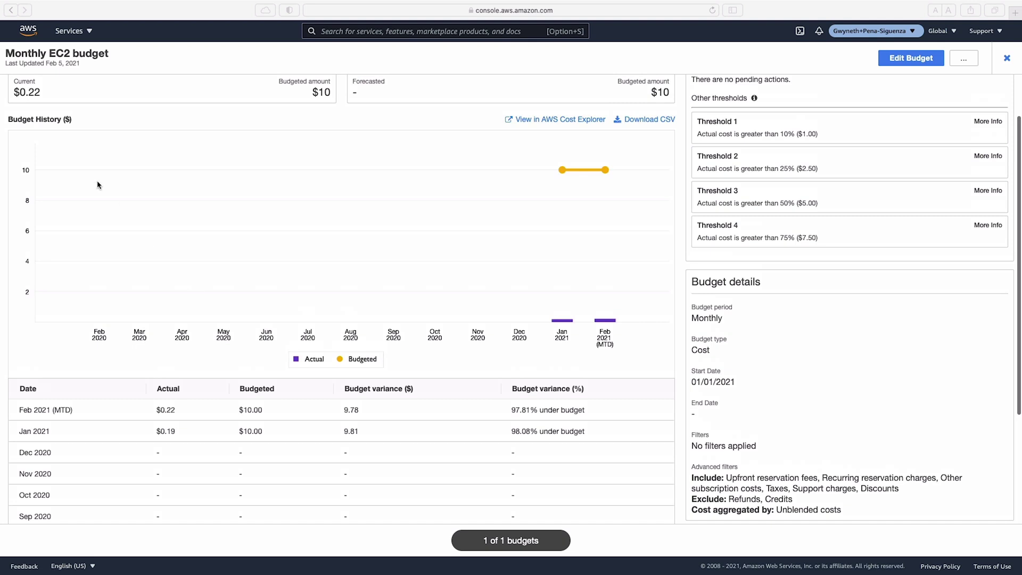
{"action": "scroll", "coordinate": [397, 222], "scroll_direction": "up", "scroll_amount": 3}
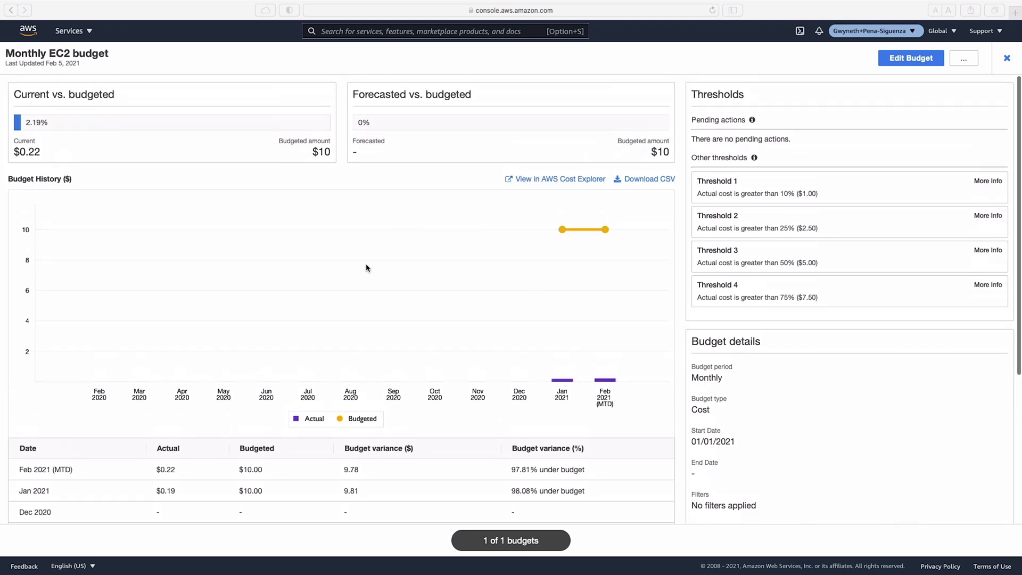
{"action": "scroll", "coordinate": [593, 401], "scroll_direction": "down", "scroll_amount": 3}
{"action": "scroll", "coordinate": [592, 405], "scroll_direction": "up", "scroll_amount": 3}
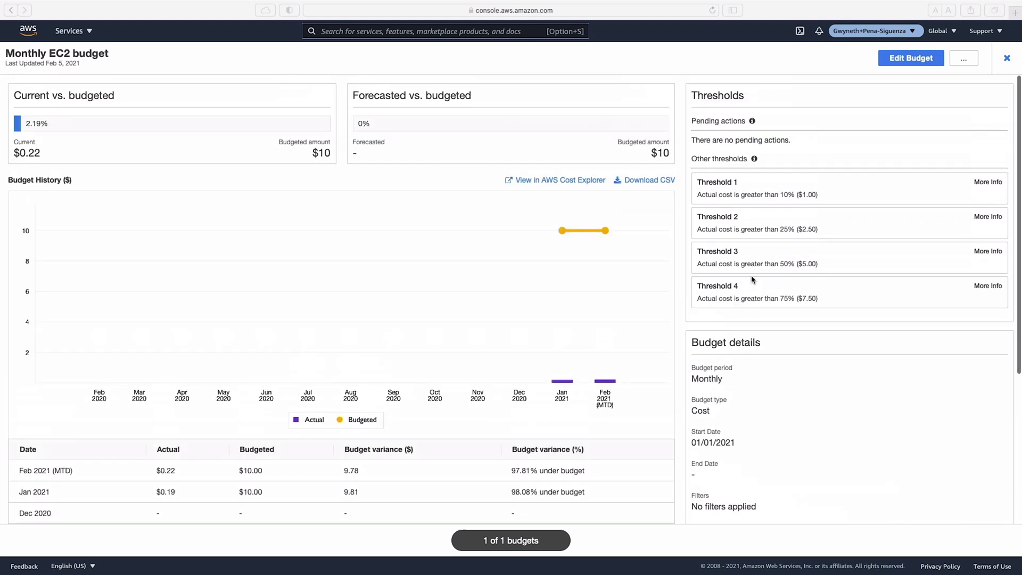
- Open the Monthly EC2 budget for editing and look through its budget settings
{"action": "left_click", "coordinate": [908, 61]}
{"action": "left_click", "coordinate": [909, 60]}
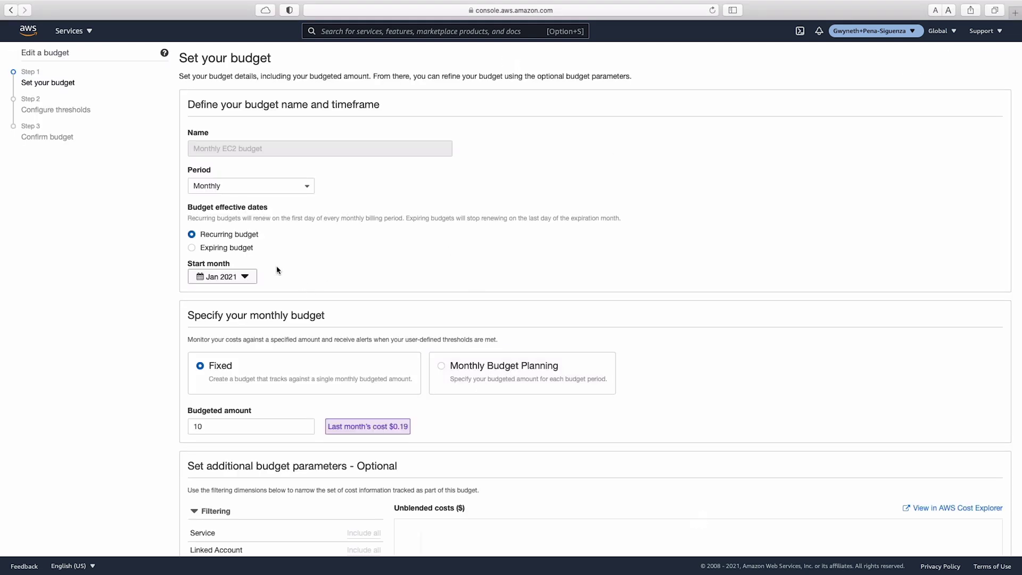
{"action": "scroll", "coordinate": [260, 269], "scroll_direction": "down", "scroll_amount": 1}
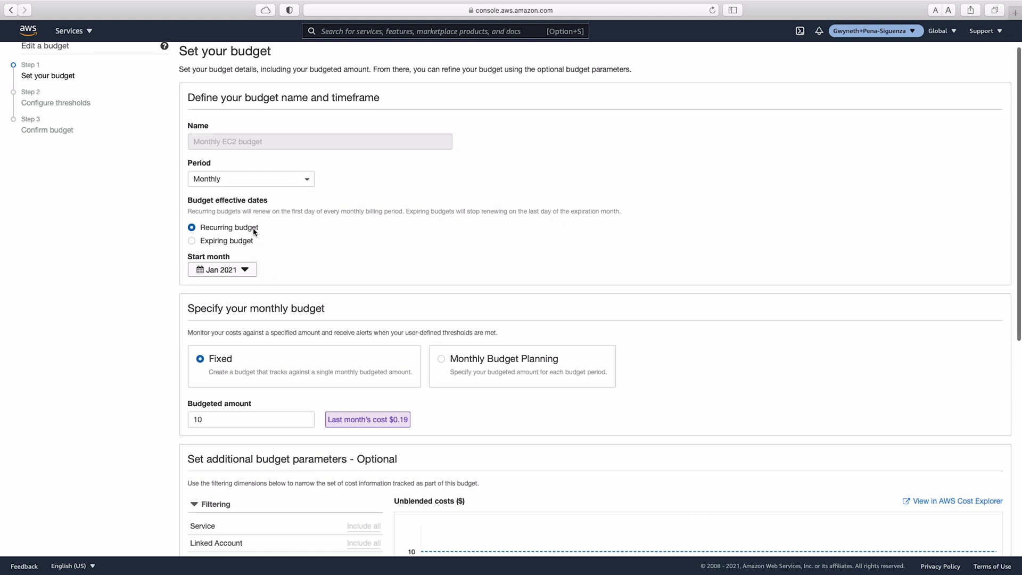
{"action": "scroll", "coordinate": [264, 245], "scroll_direction": "down", "scroll_amount": 3}
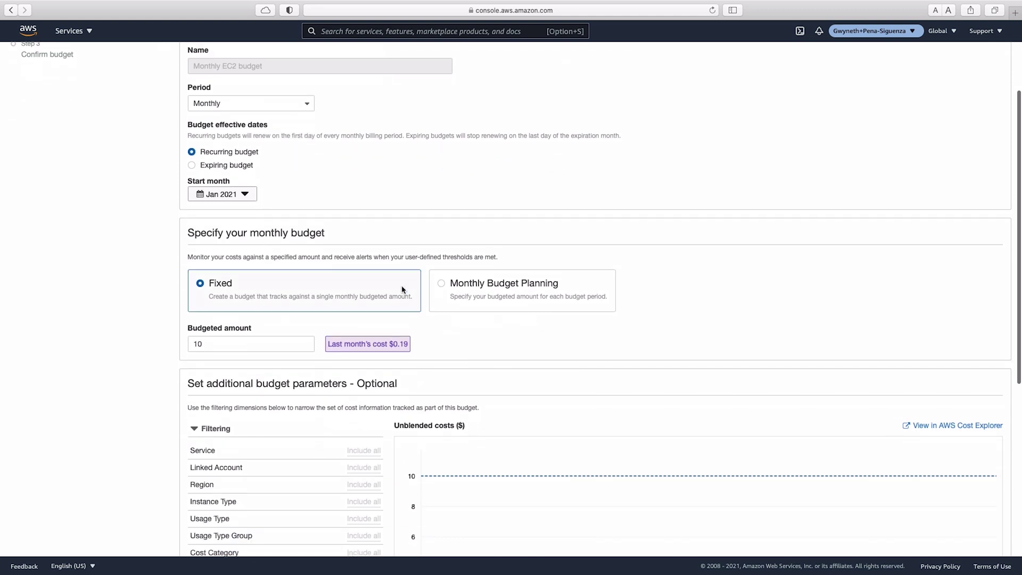
{"action": "scroll", "coordinate": [264, 335], "scroll_direction": "down", "scroll_amount": 5}
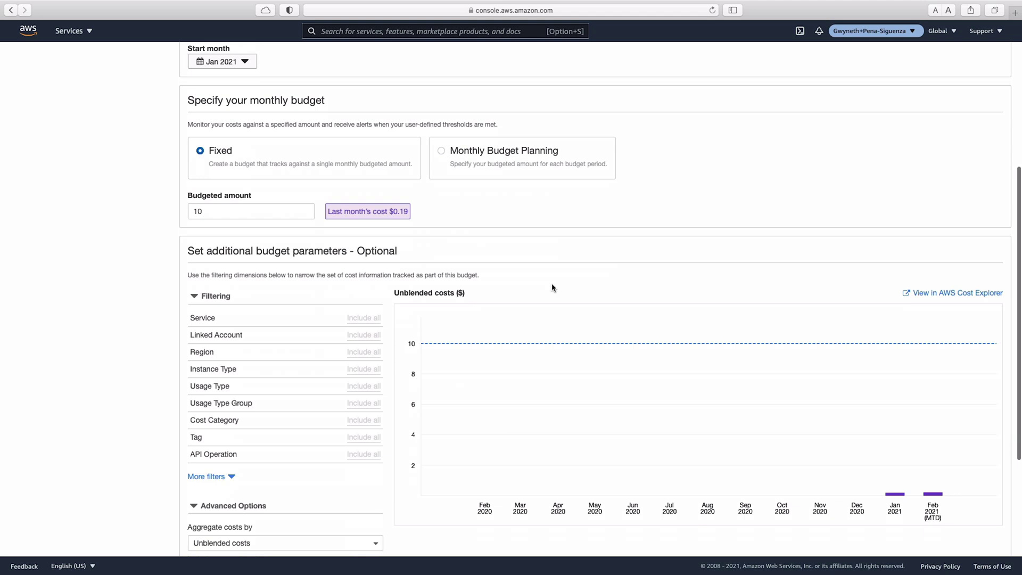
{"action": "scroll", "coordinate": [552, 302], "scroll_direction": "down", "scroll_amount": 6}
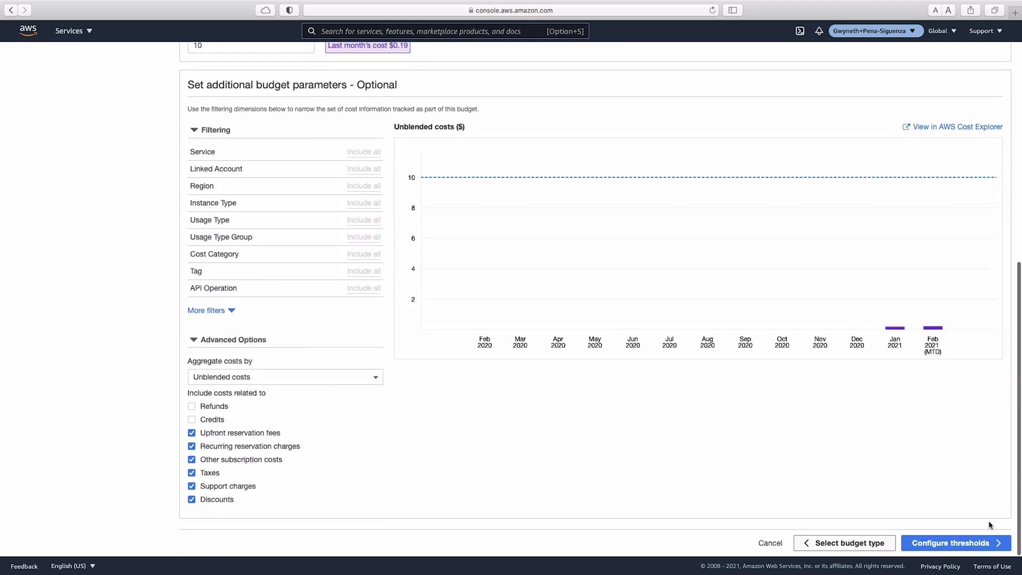
- Inspect the budget's second and third alert thresholds, then cancel without saving
{"action": "left_click", "coordinate": [969, 545]}
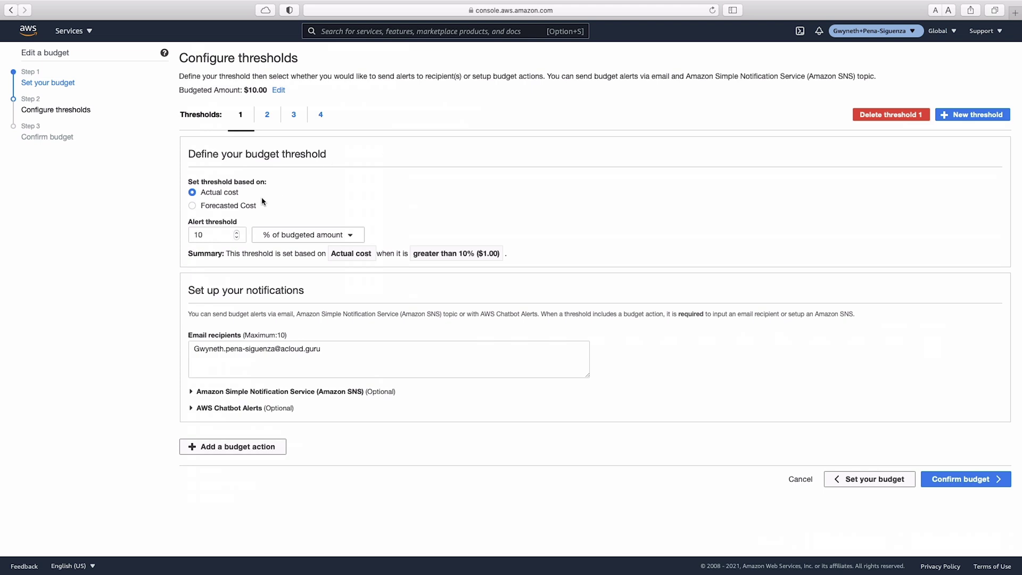
{"action": "left_click", "coordinate": [269, 116]}
{"action": "left_click", "coordinate": [294, 117]}
{"action": "left_click", "coordinate": [793, 478]}
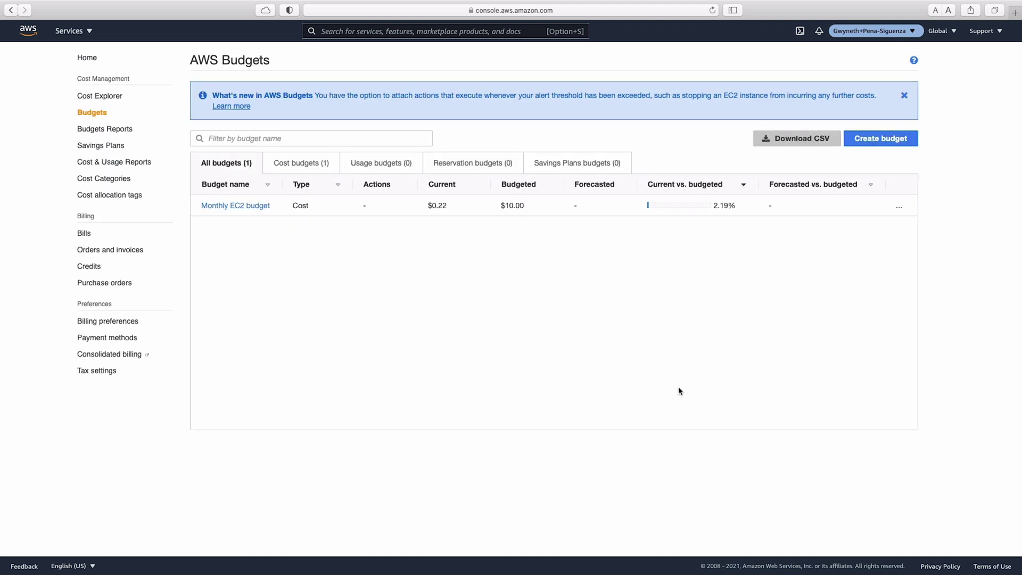